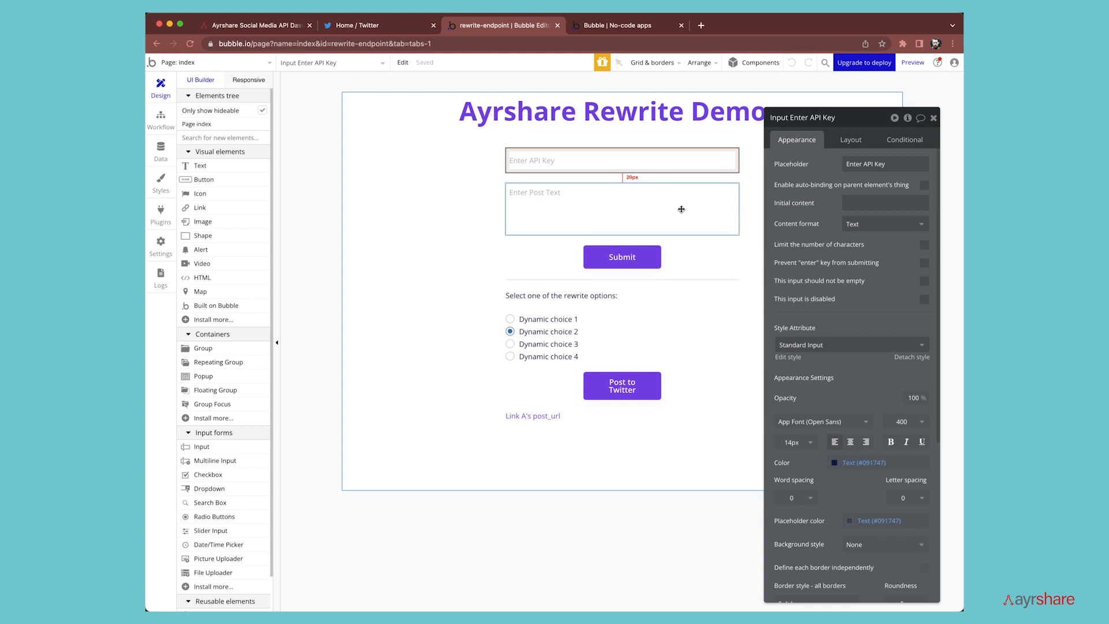
# Review the properties of the post text input, Submit button, rewrite radio buttons with their custom state, Post to Twitter button and link.
pyautogui.click(681, 209)
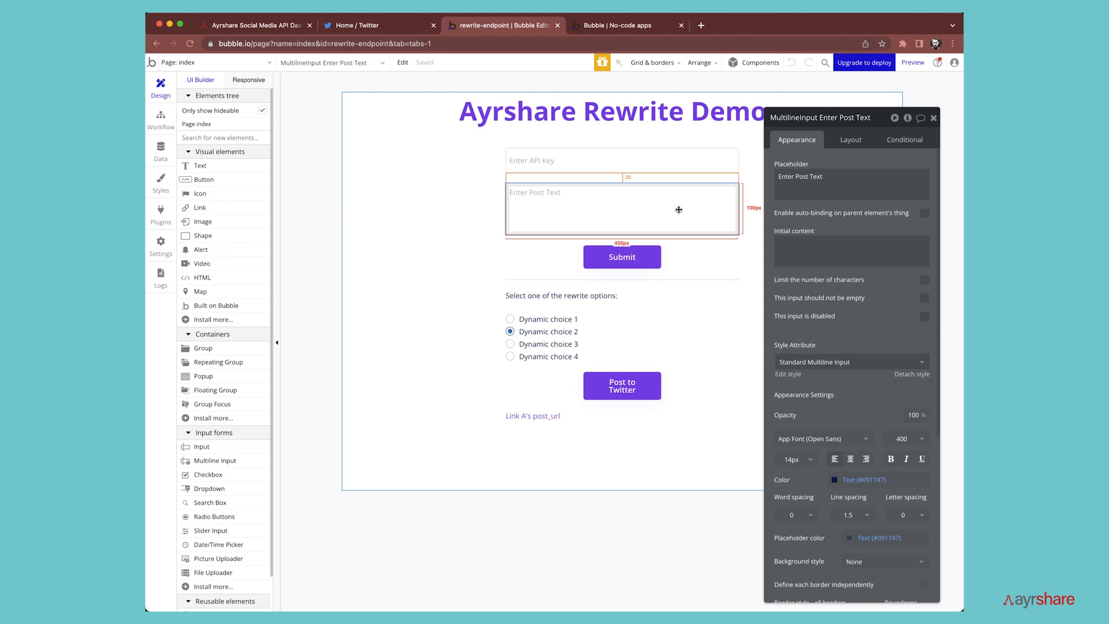
pyautogui.click(648, 258)
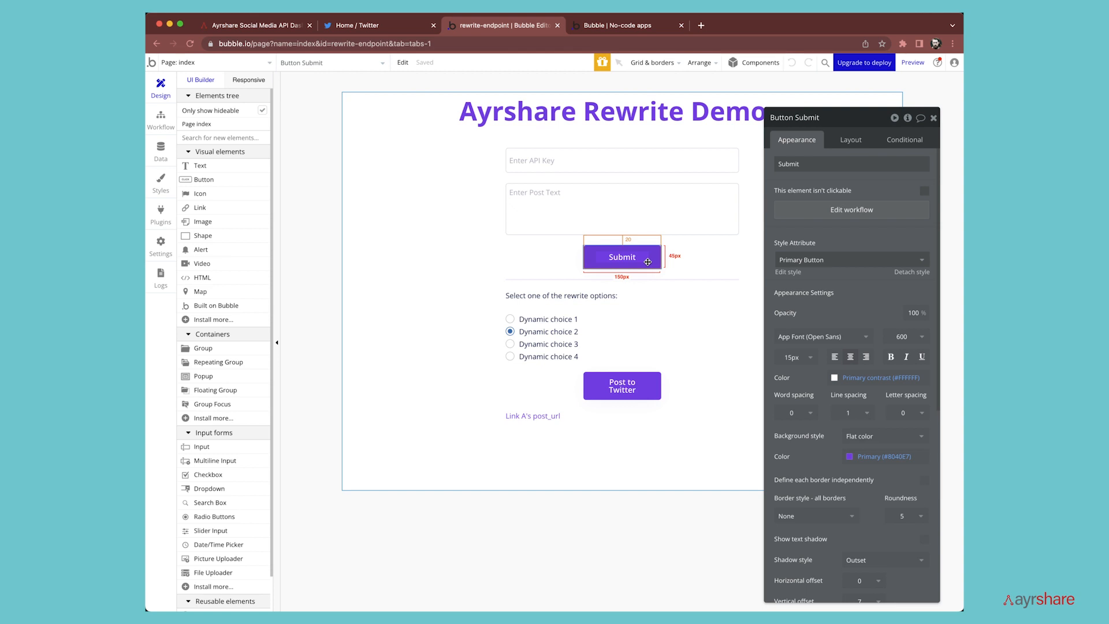
pyautogui.click(636, 336)
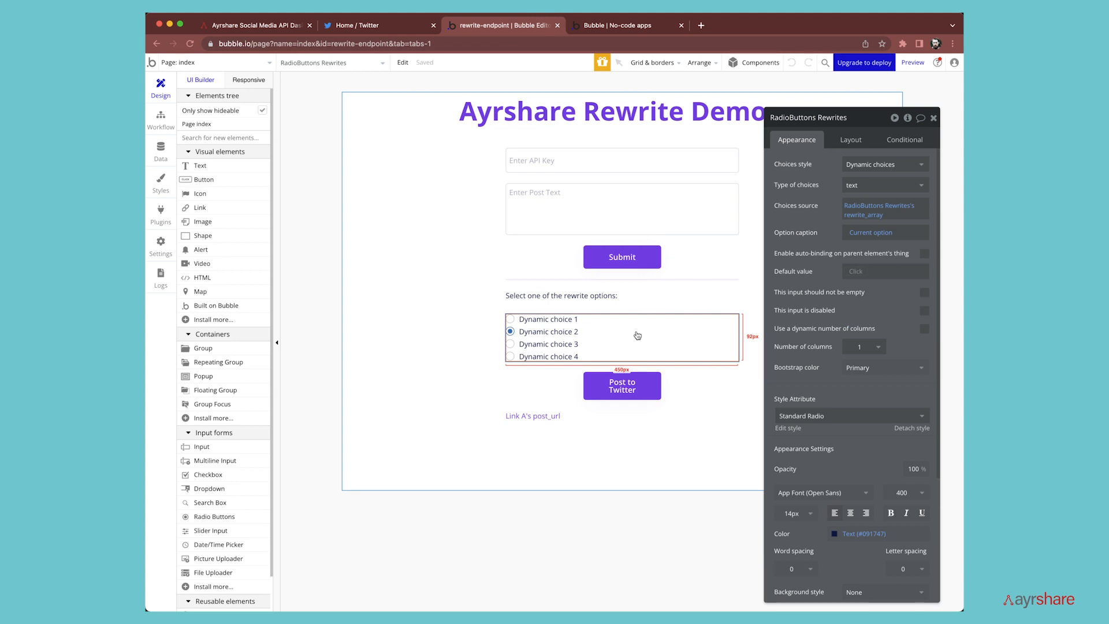
pyautogui.click(907, 119)
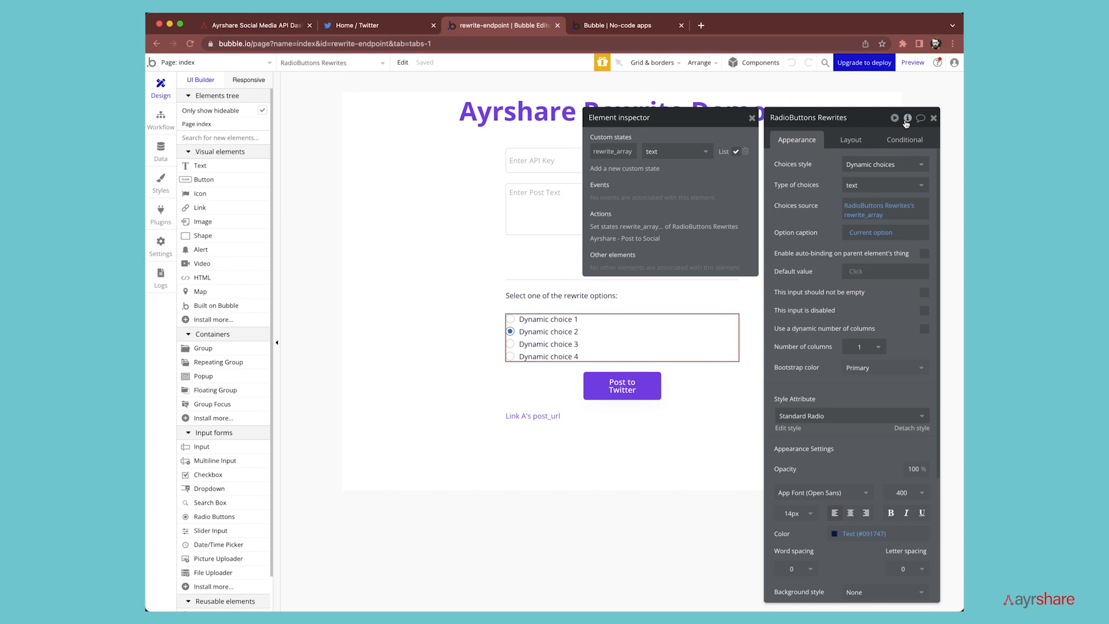
pyautogui.click(650, 394)
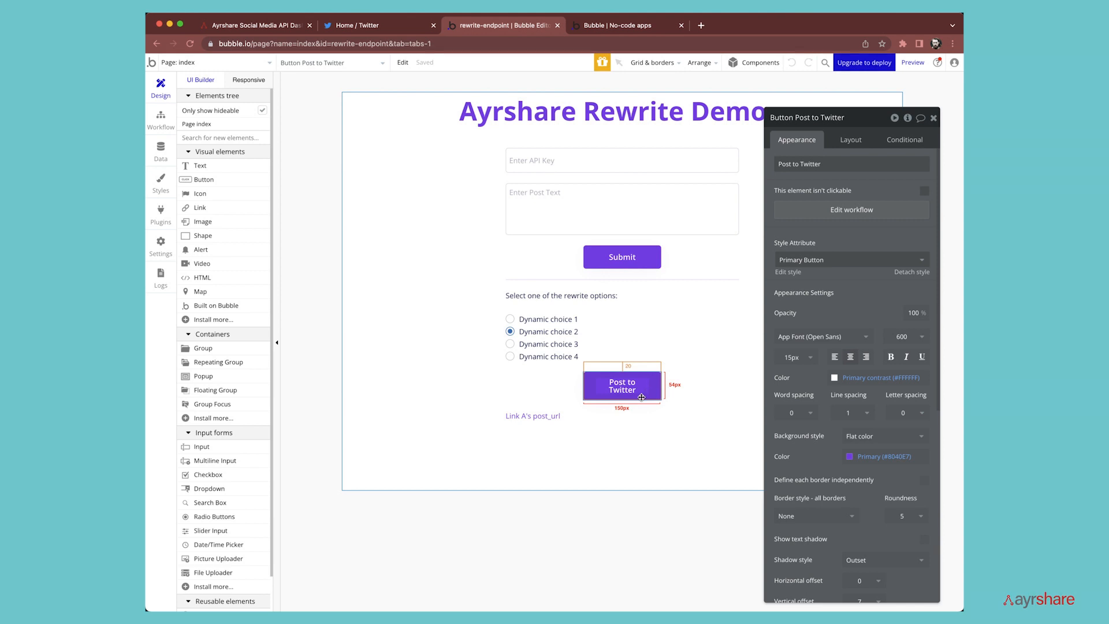
pyautogui.click(598, 418)
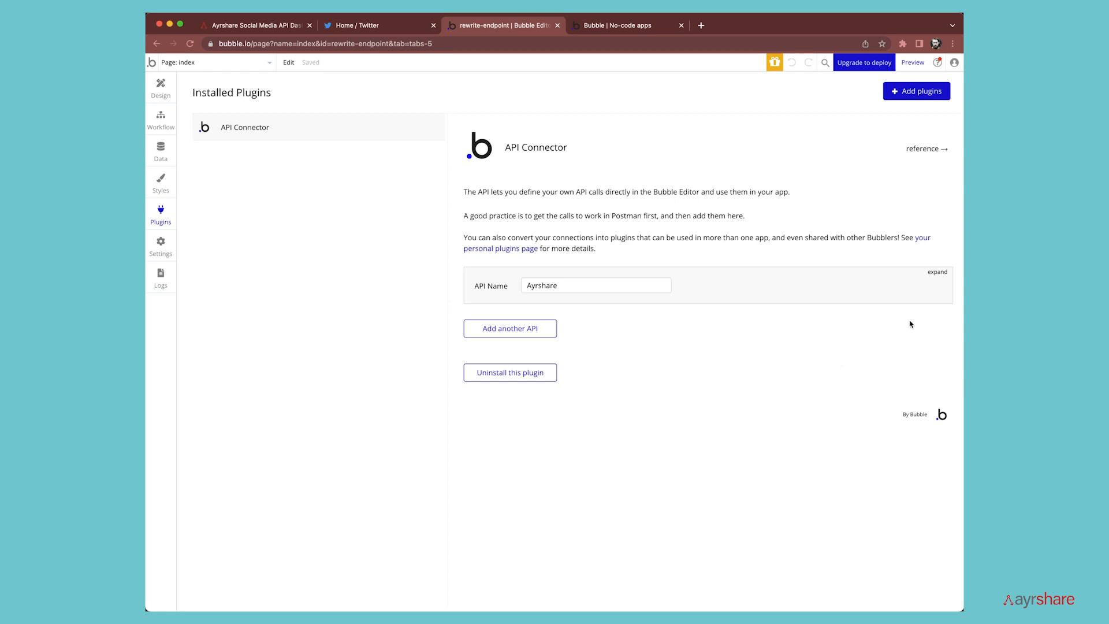
# Expand the Ayrshare API and its Rewrite call to examine the endpoint, headers and JSON body.
pyautogui.click(937, 273)
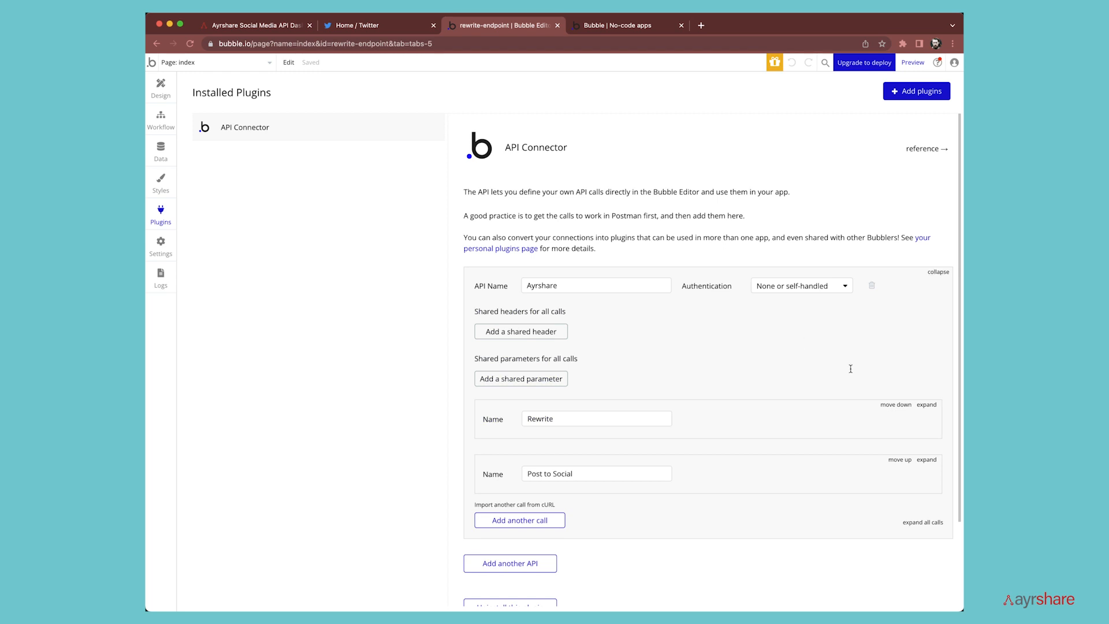
pyautogui.click(927, 405)
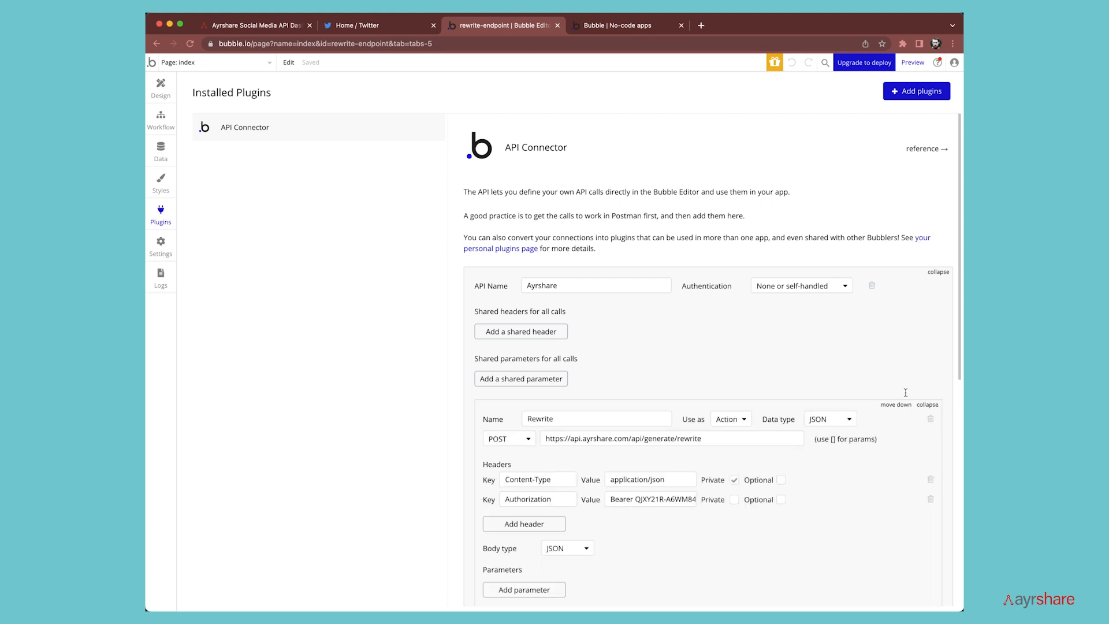
pyautogui.scroll(-5, 846, 362)
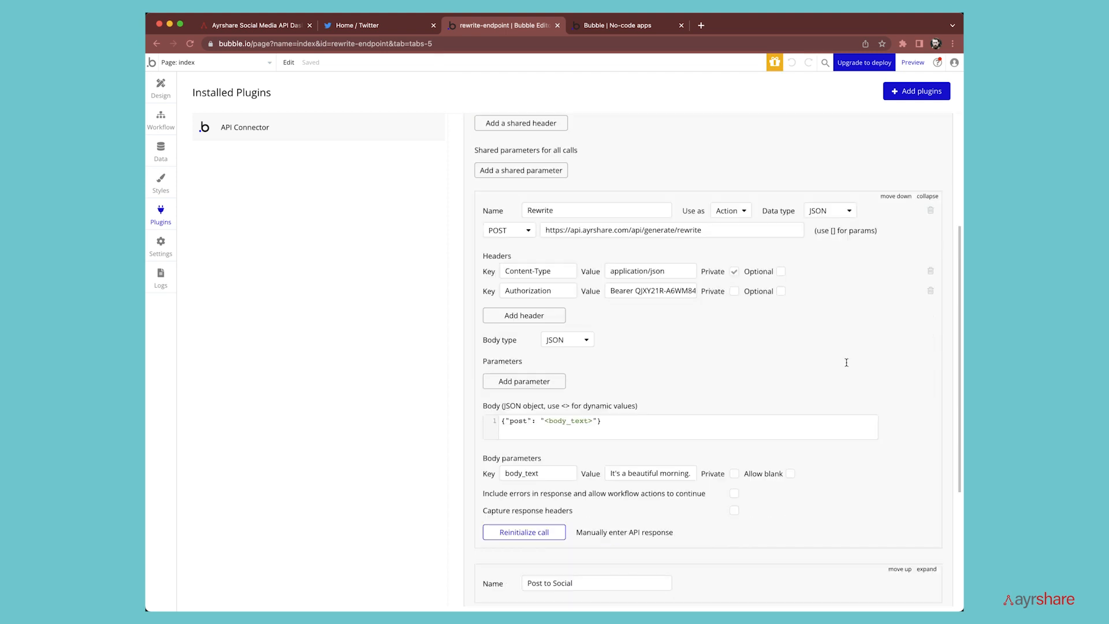
pyautogui.scroll(-1, 847, 362)
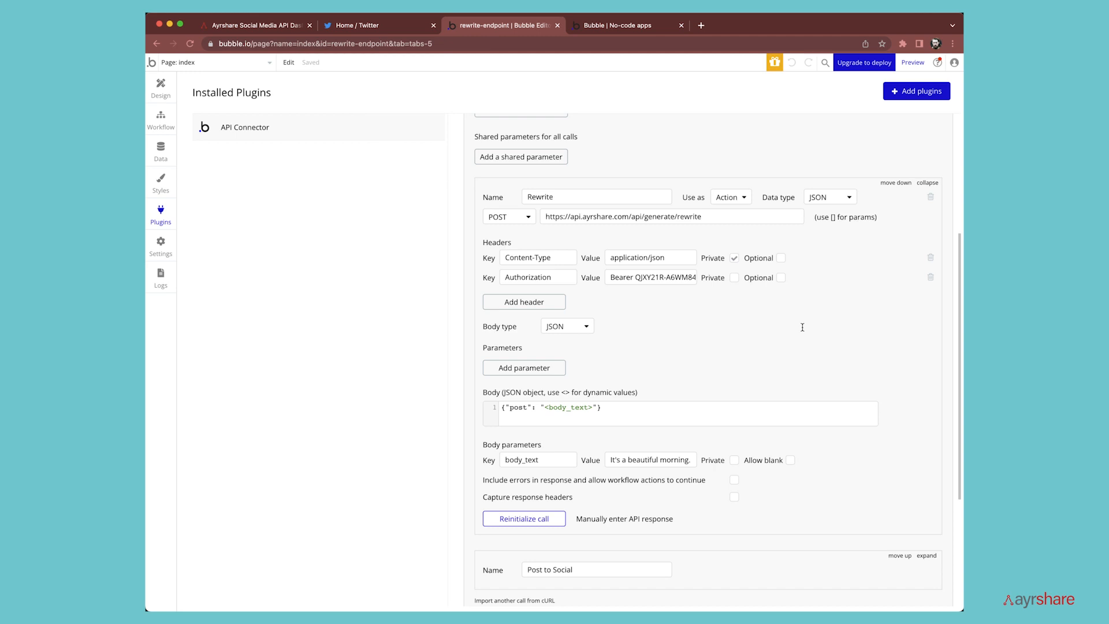
pyautogui.scroll(-1, 802, 327)
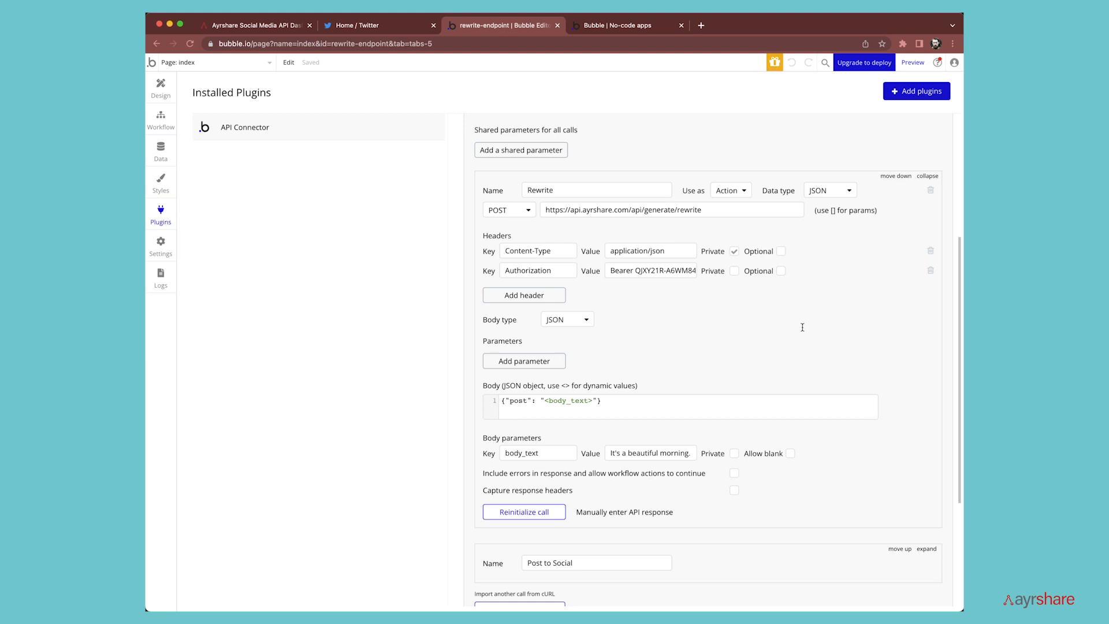
# Expand the Post to Social call to examine its endpoint, headers and JSON body.
pyautogui.scroll(-5, 802, 327)
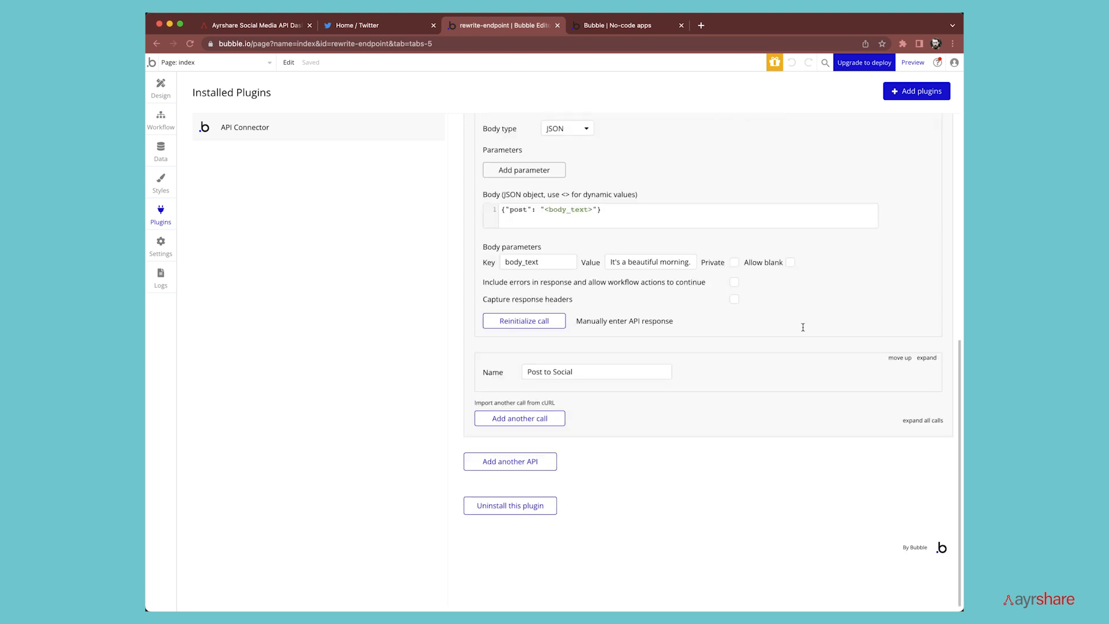
pyautogui.click(927, 358)
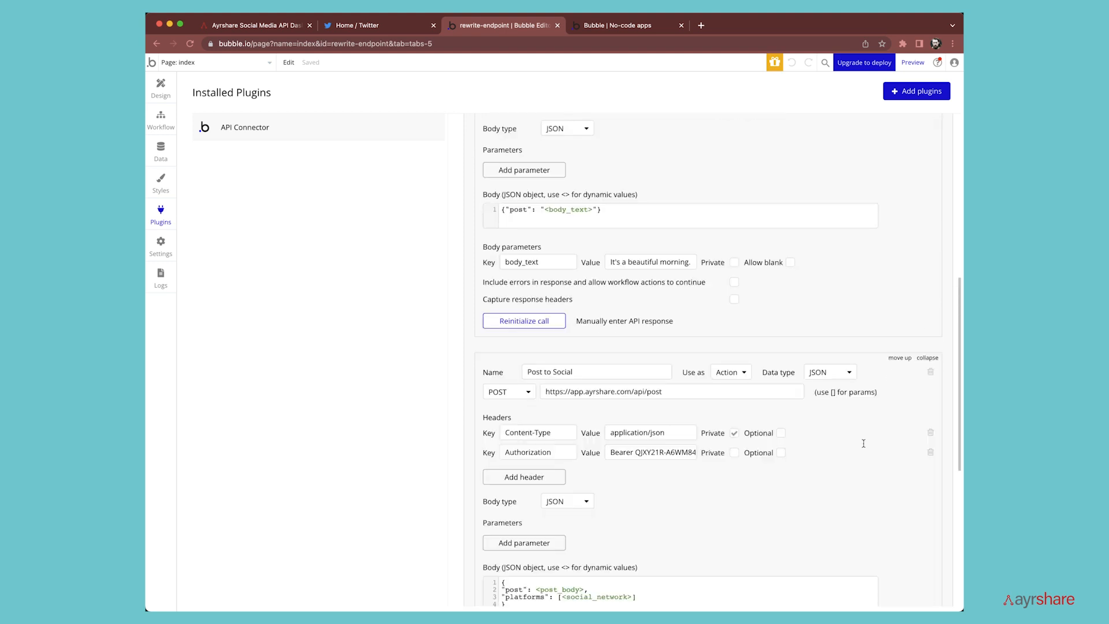
pyautogui.scroll(-5, 864, 443)
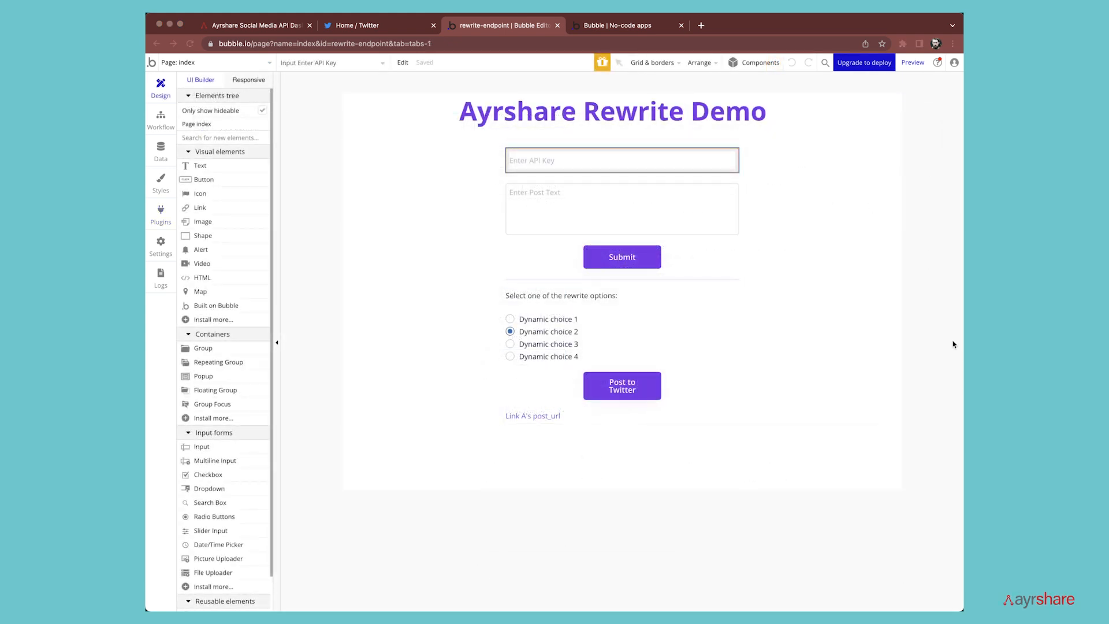
# Open the Submit button's workflow and examine the Ayrshare - Rewrite action and the action setting the rewrite_array state.
pyautogui.click(893, 345)
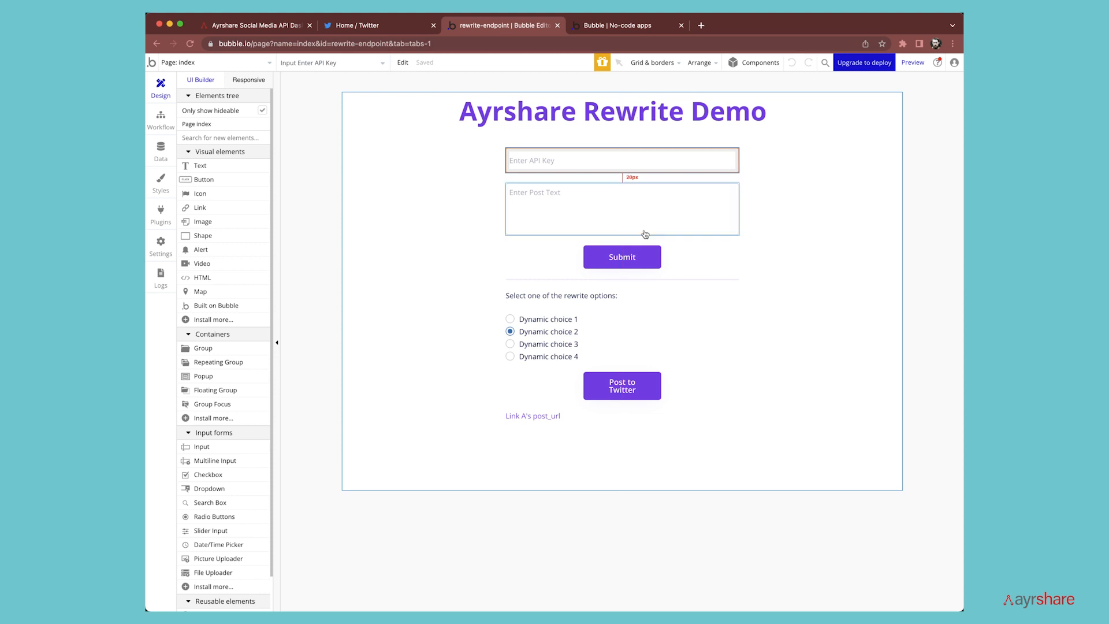
pyautogui.doubleClick(649, 256)
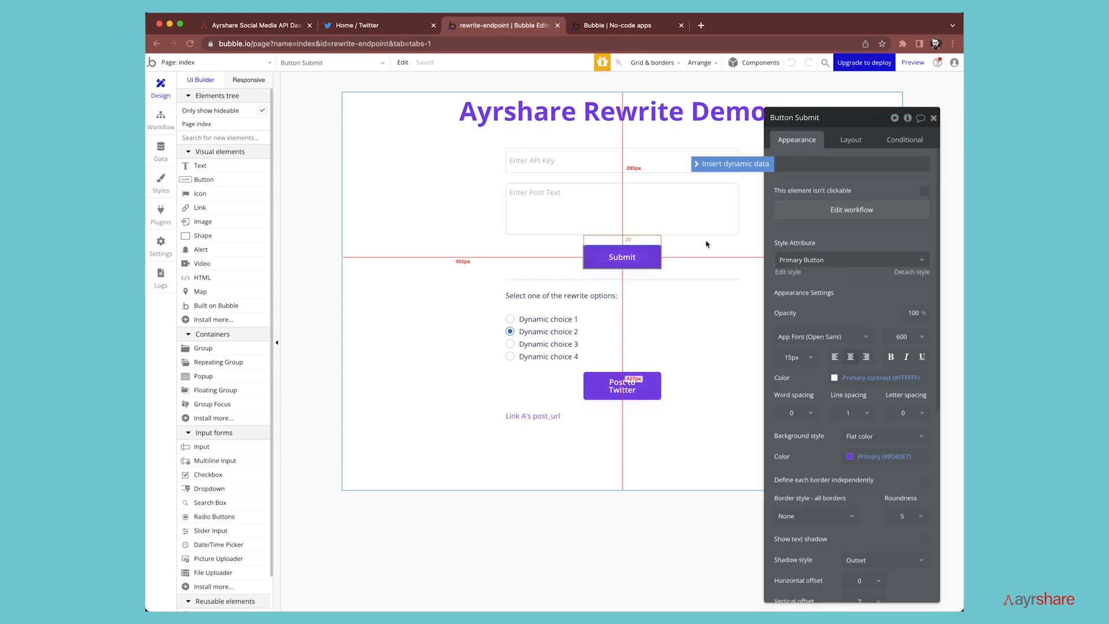
pyautogui.click(787, 213)
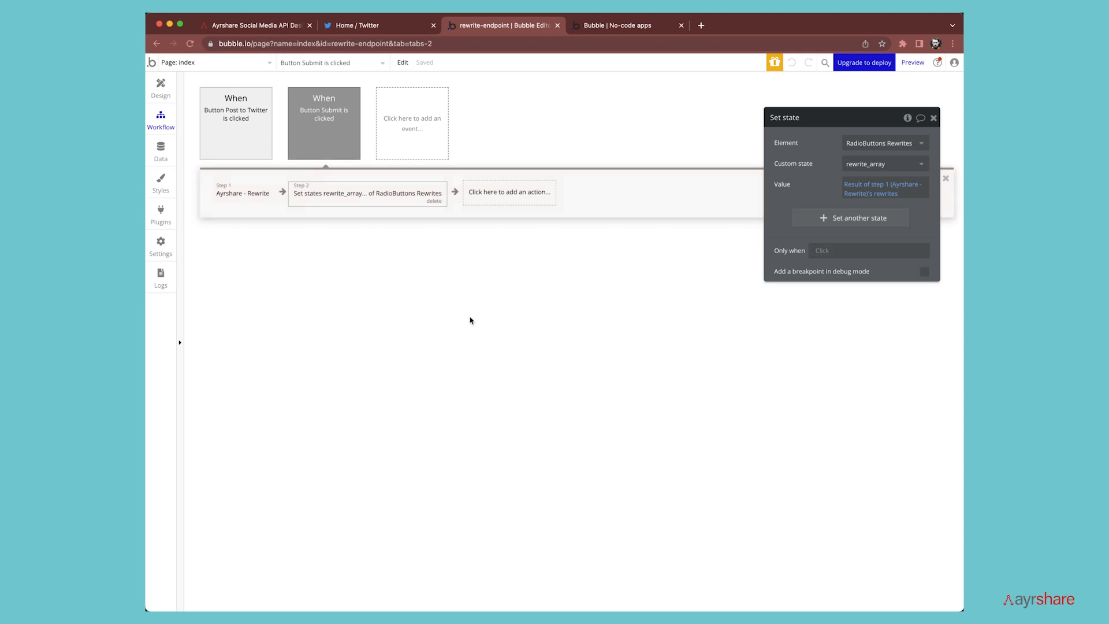
pyautogui.click(261, 197)
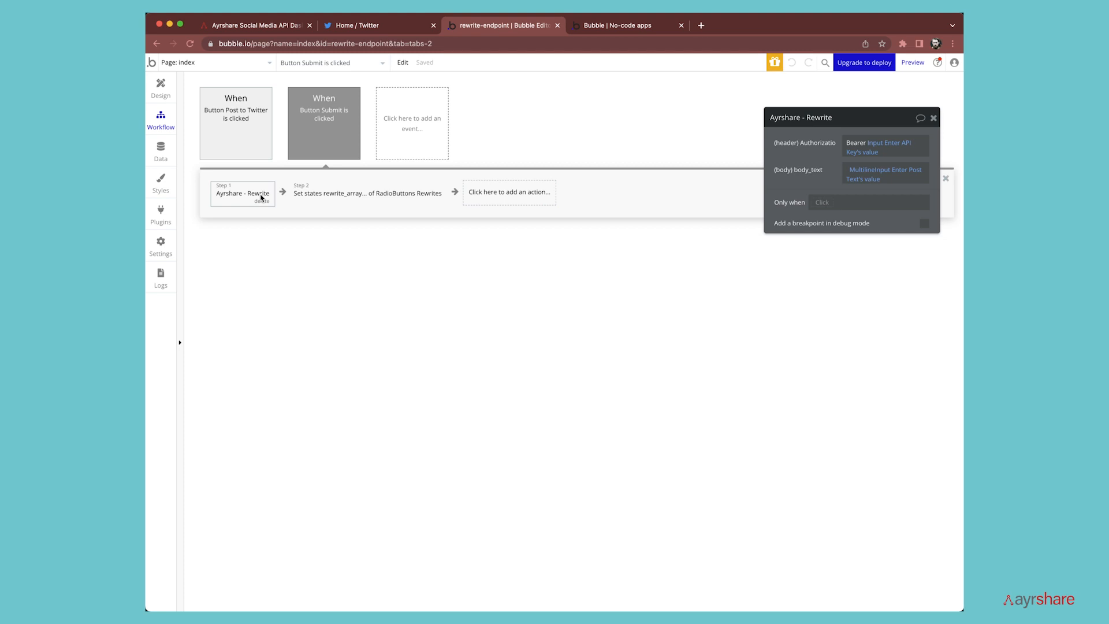
pyautogui.click(374, 195)
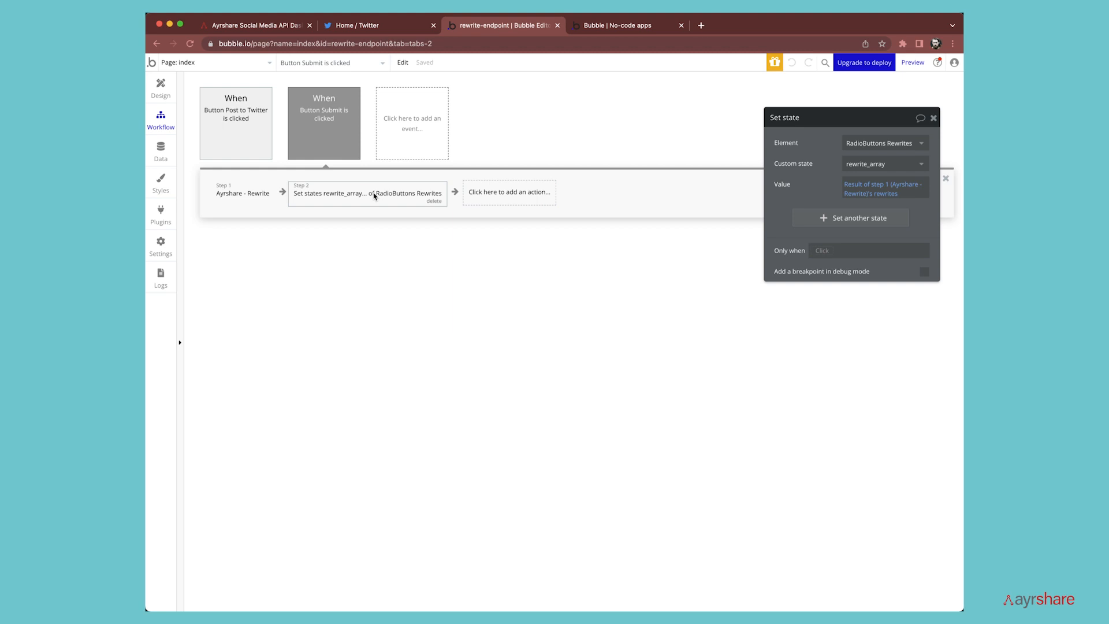
# Check the rewrite radio buttons' settings on the page and the two actions in the Post to Twitter button's workflow.
pyautogui.click(160, 88)
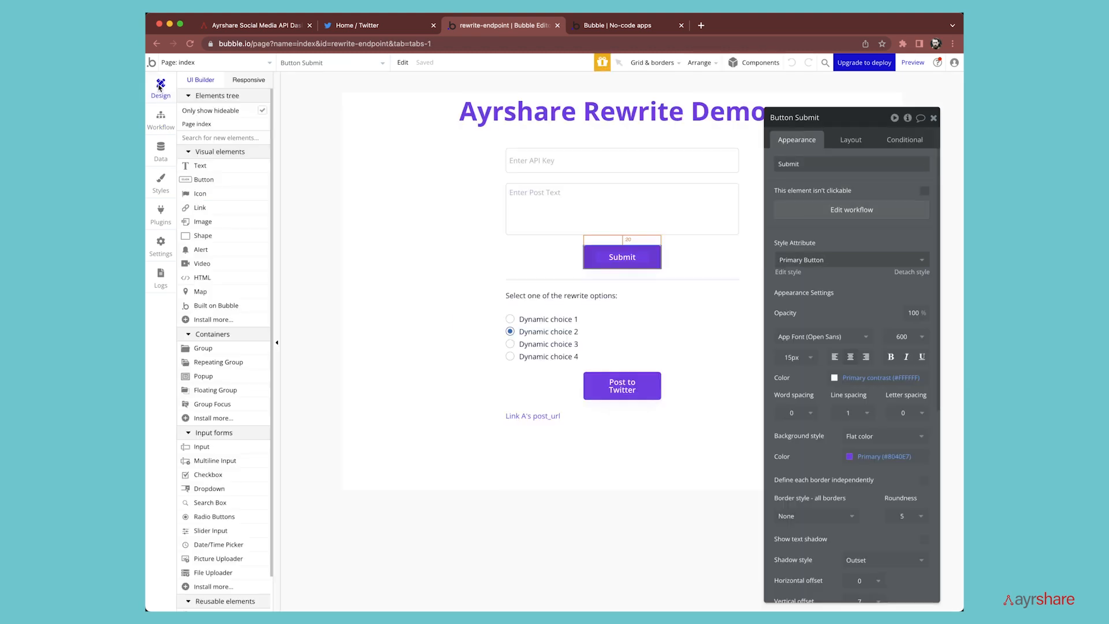
pyautogui.click(656, 346)
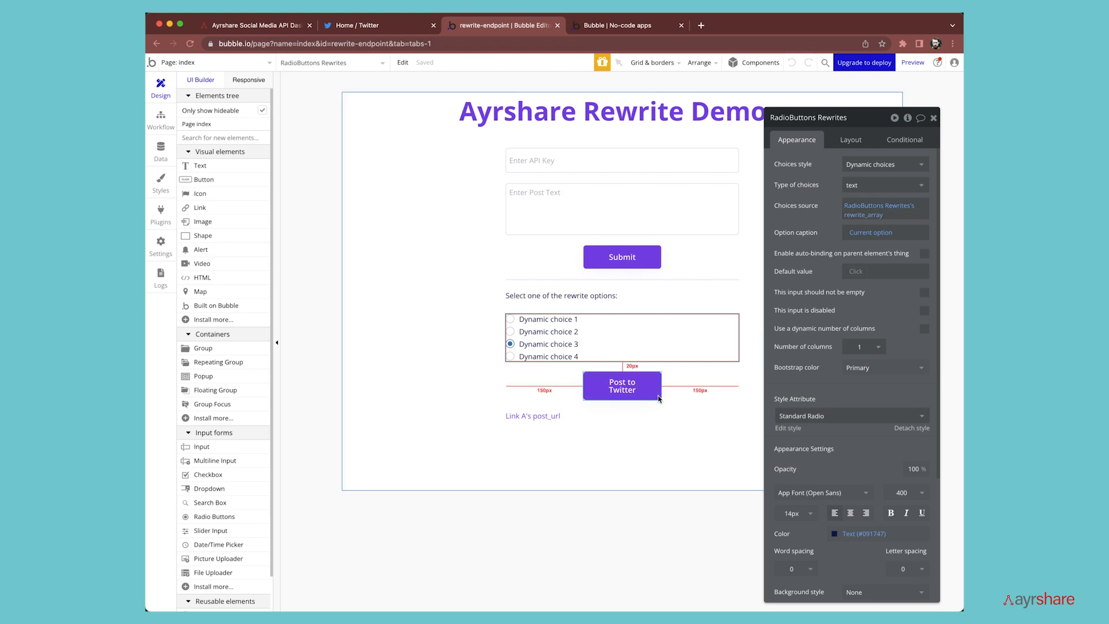
pyautogui.click(644, 386)
pyautogui.click(904, 210)
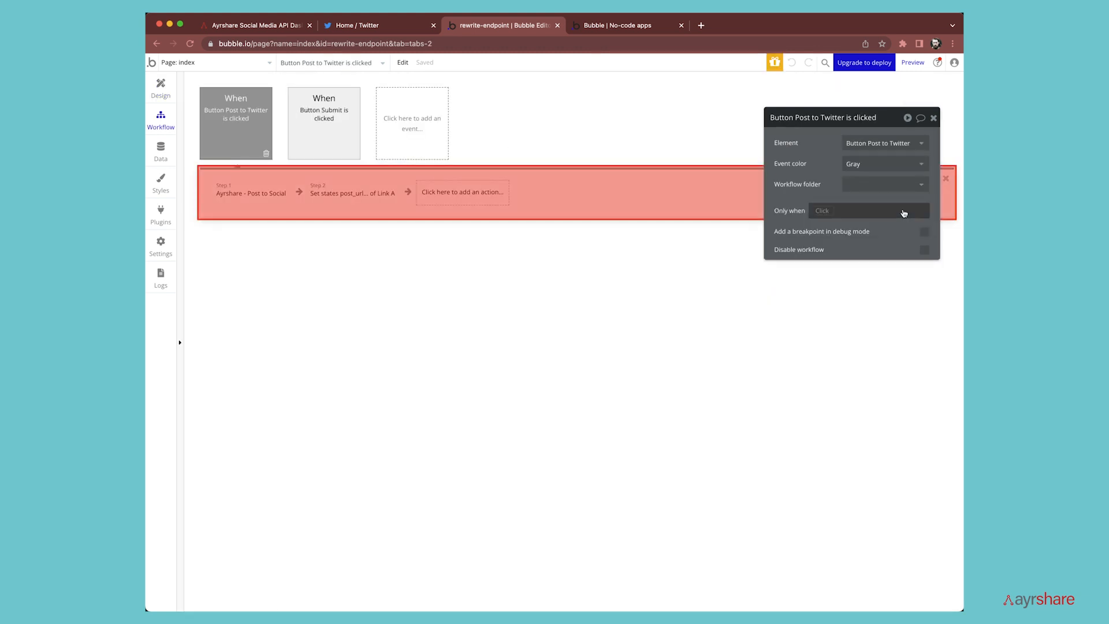
pyautogui.click(254, 197)
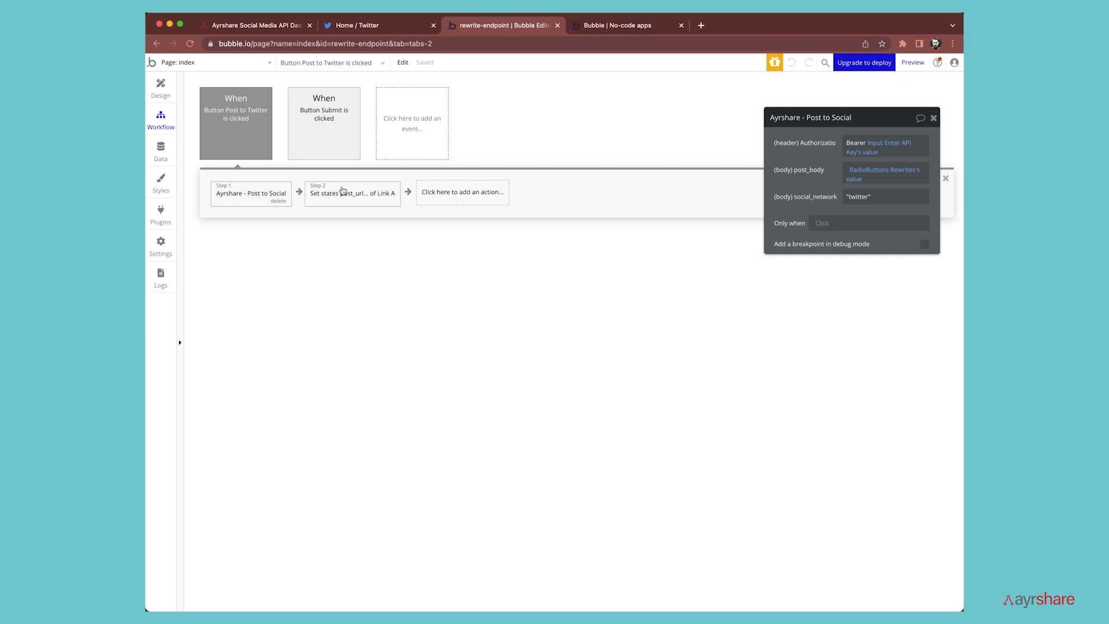
pyautogui.click(382, 195)
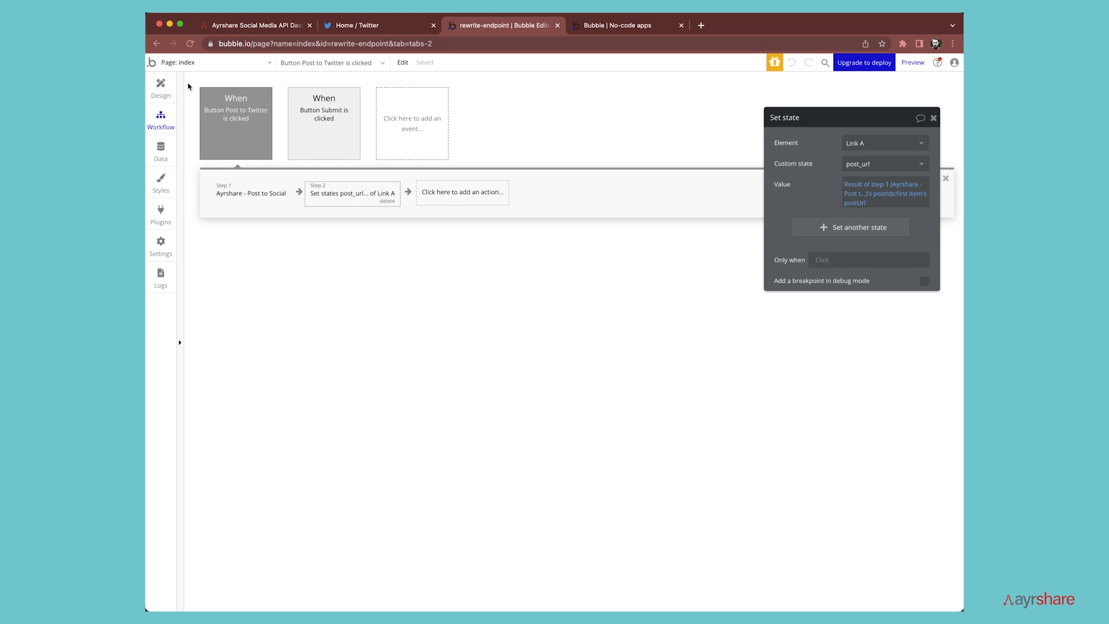
# Inspect the properties and custom states of the post_url link below the Post to Twitter button.
pyautogui.click(160, 87)
pyautogui.click(529, 416)
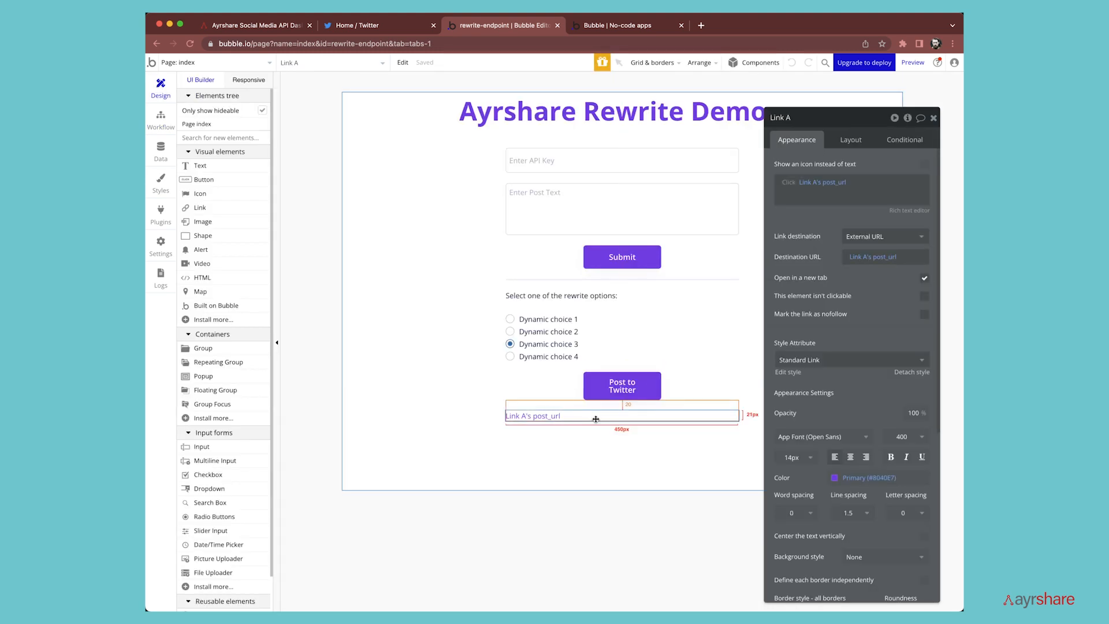
pyautogui.click(907, 118)
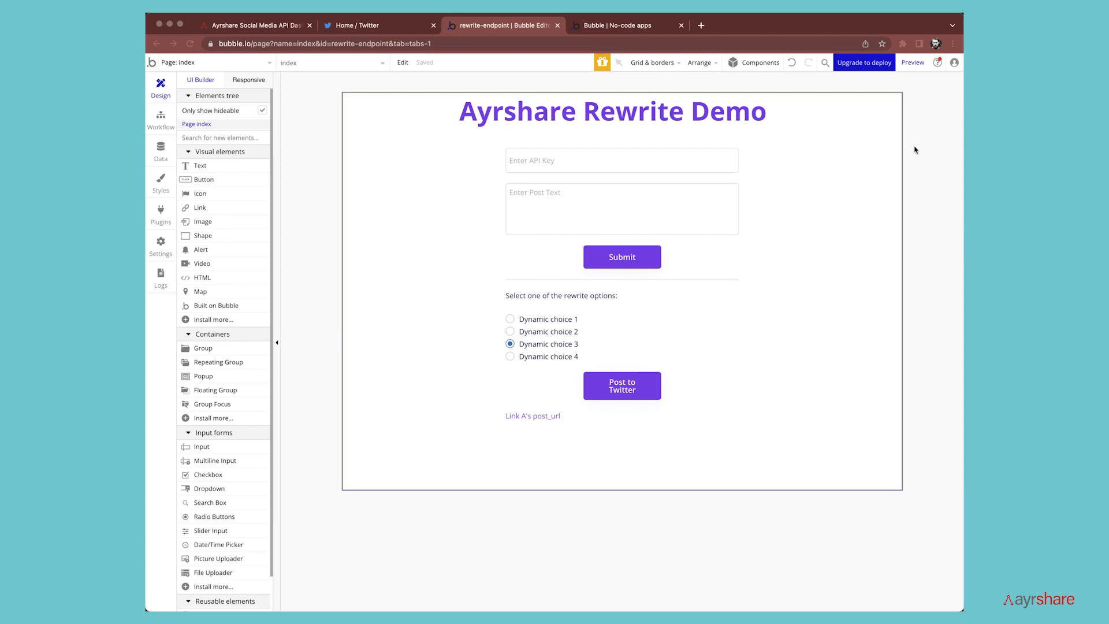
# Preview the app and paste the Ayrshare API key into the API key field.
pyautogui.click(918, 64)
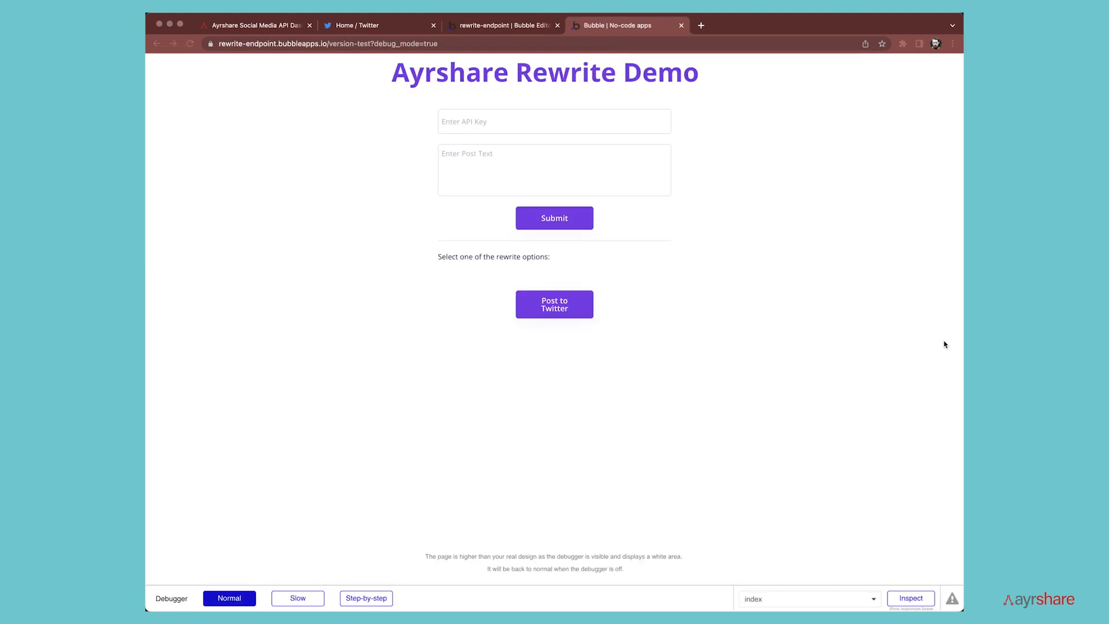
pyautogui.click(595, 119)
pyautogui.press('super+v')
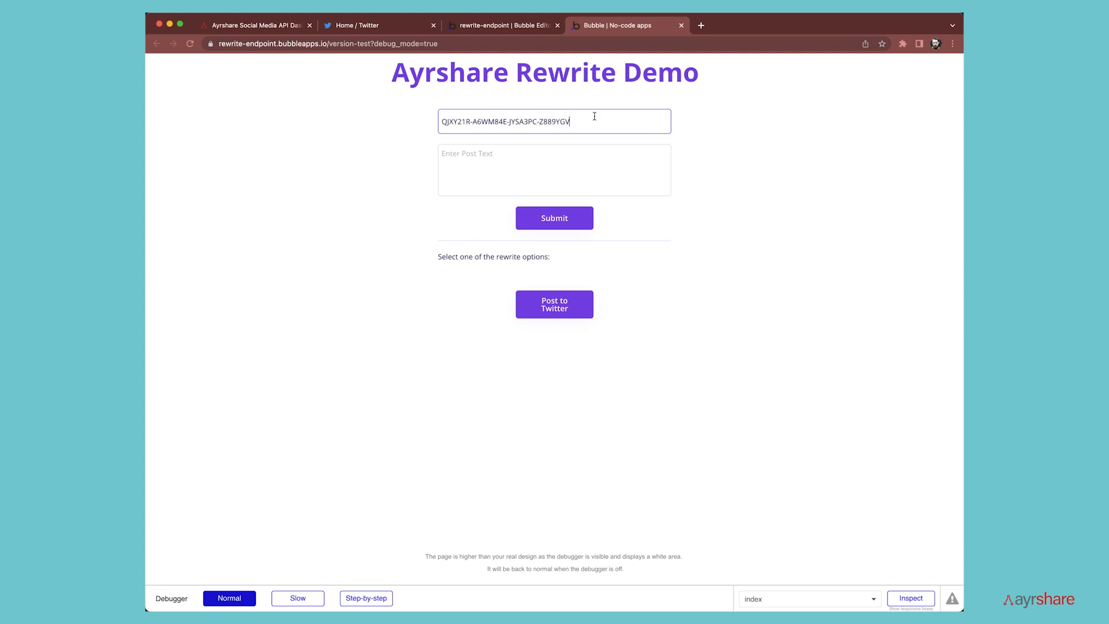
# Submit the post "Twitter is the most valuable social network for our business. It is great at generating leads and helping us find useful content for our research.".
pyautogui.press('super+Tab')
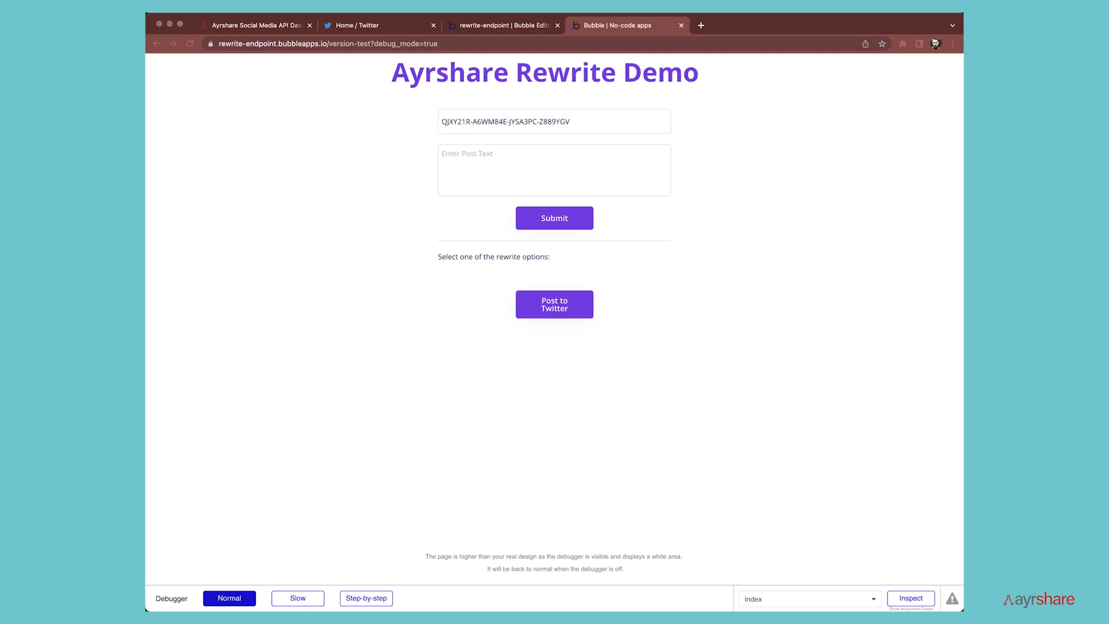
pyautogui.click(608, 164)
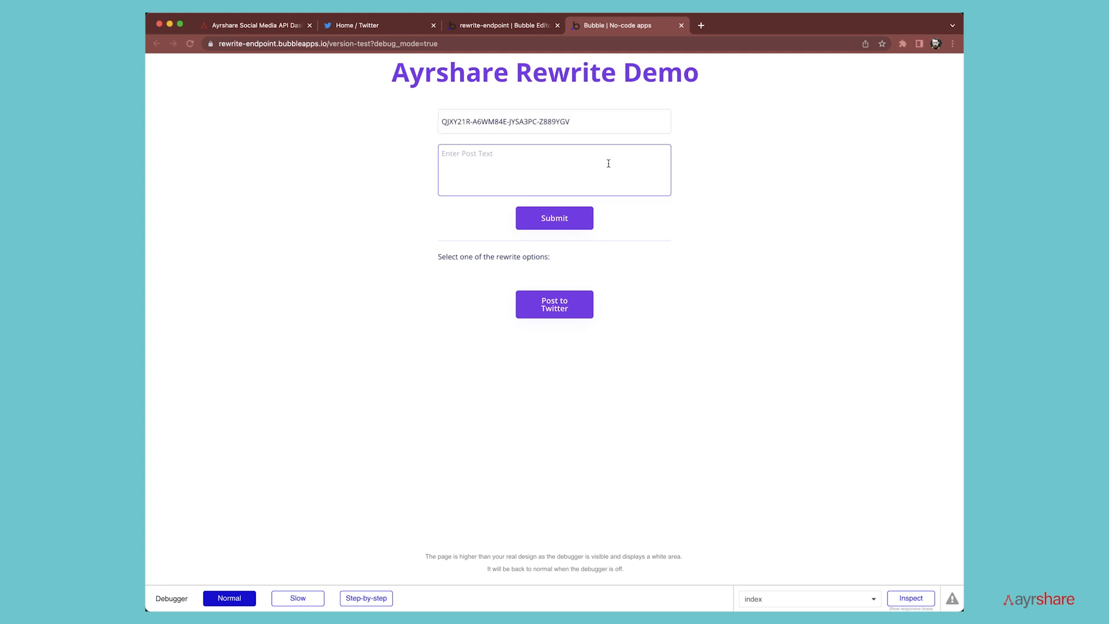
pyautogui.write('Twitter is the most valuable social network for our business. It is great at generating leads and helping us find useful content for our research.')
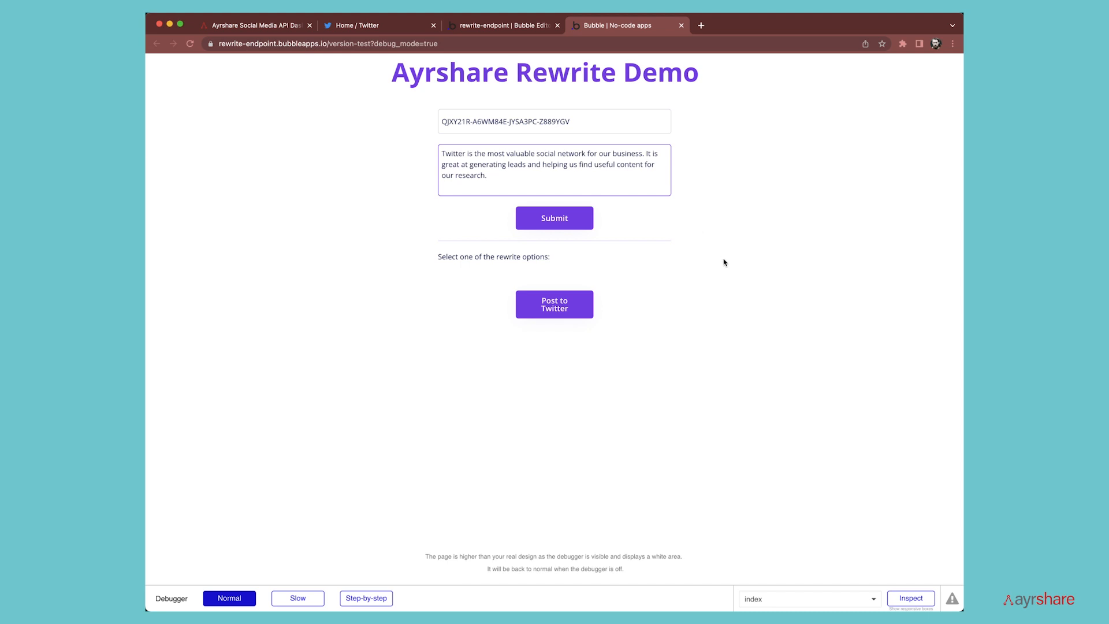
pyautogui.click(592, 228)
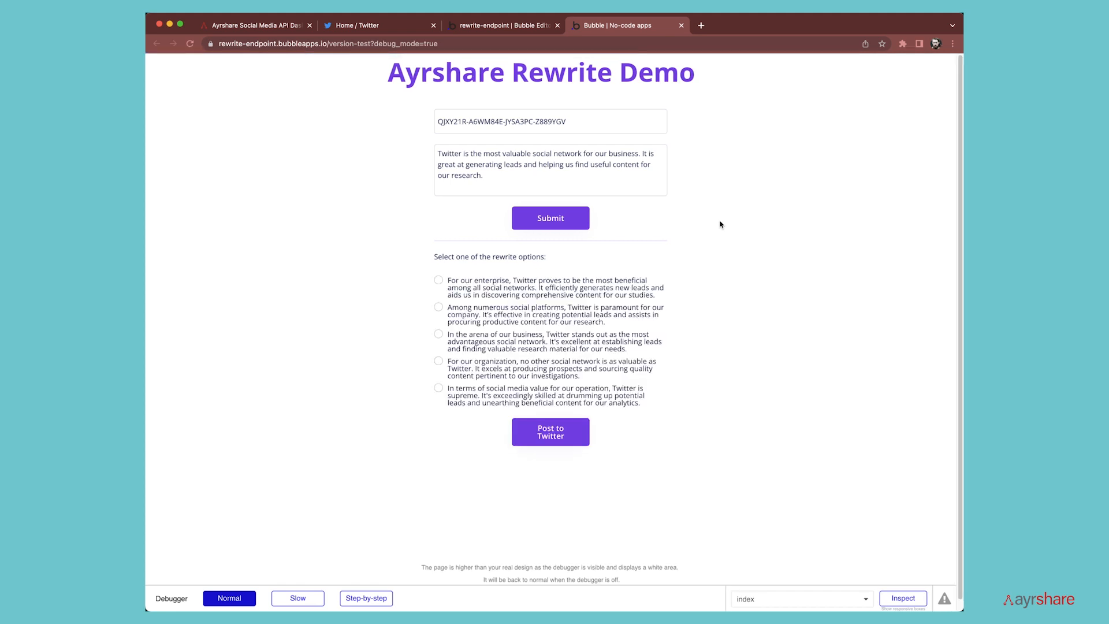
# Post the rewrite beginning "In terms of social media value for our operation" to Twitter and open the published tweet's link.
pyautogui.click(481, 390)
pyautogui.click(555, 434)
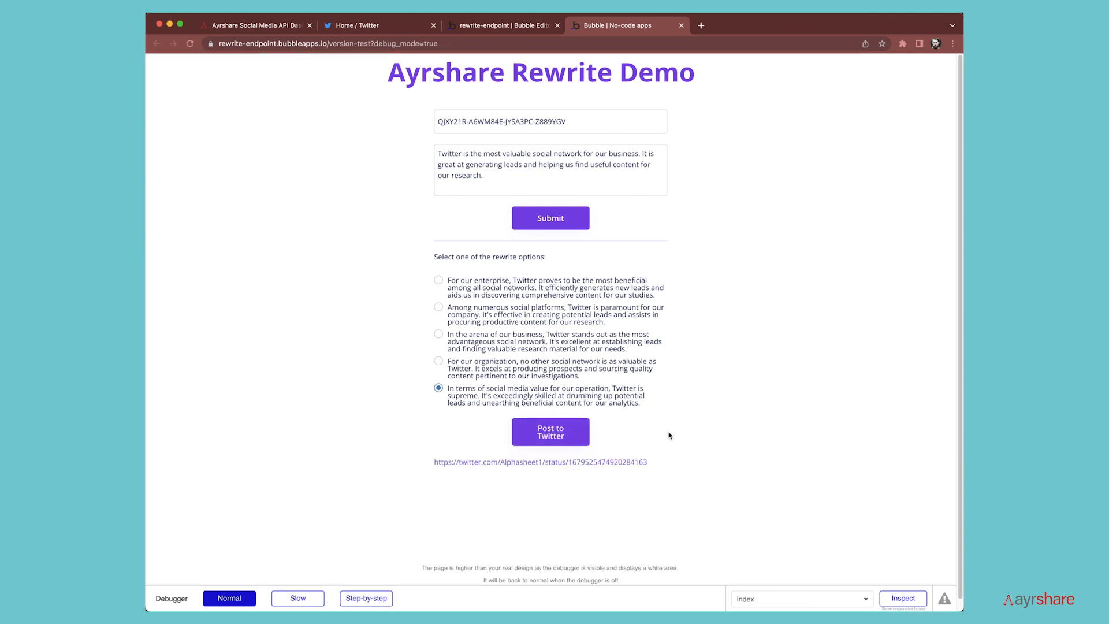
pyautogui.click(640, 464)
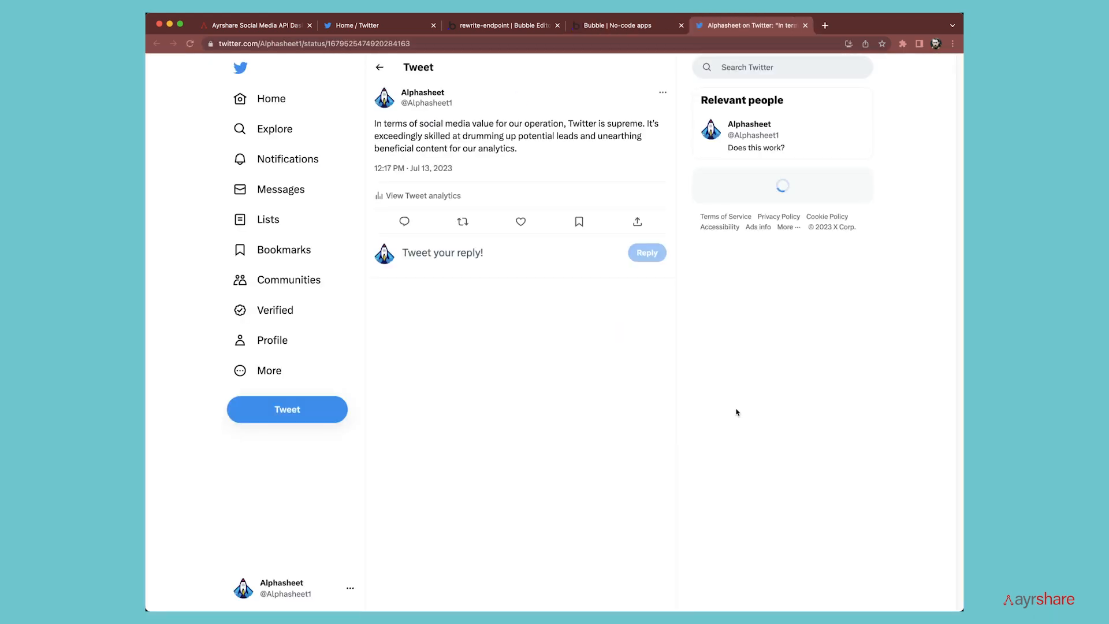